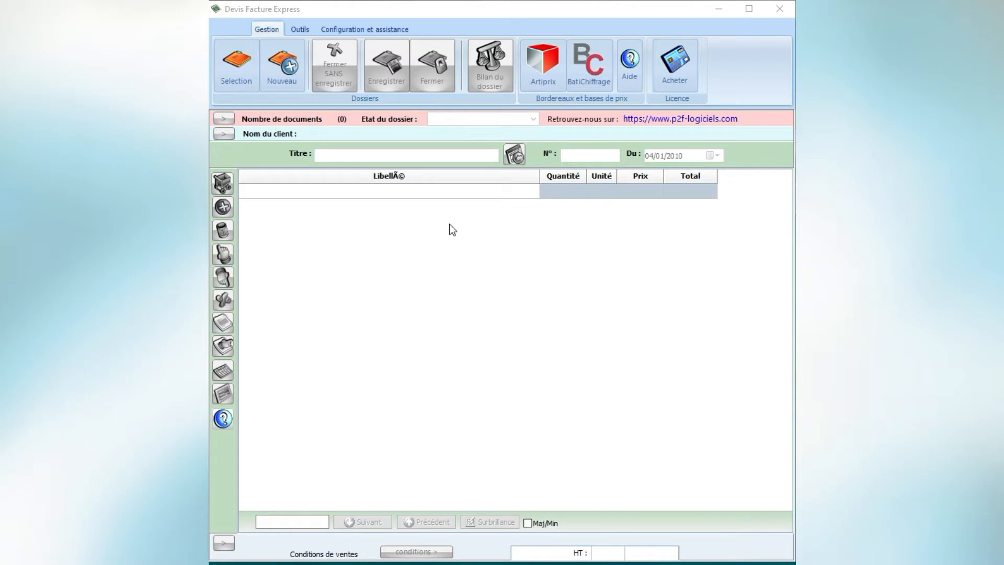
- Open the client directory to view the registered clients
click(299, 31)
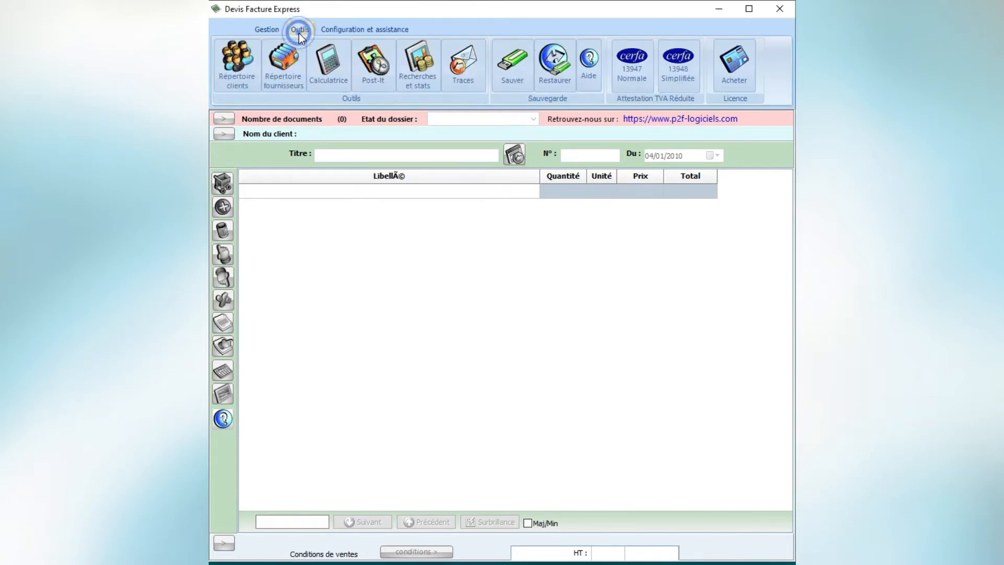
click(244, 81)
mouse_move(420, 64)
mouse_down()
mouse_move(401, 86)
mouse_move(414, 72)
mouse_up()
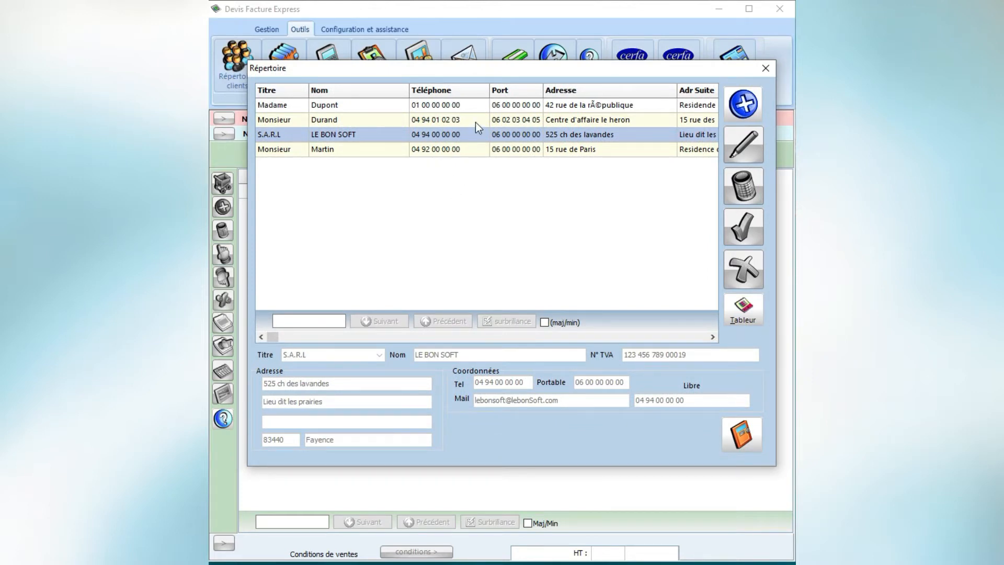
click(746, 111)
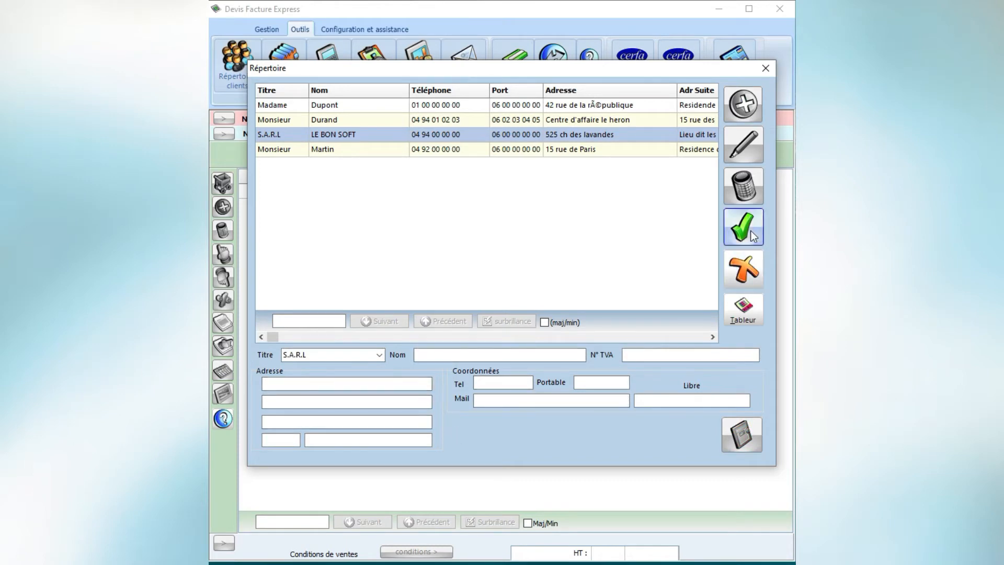
click(737, 272)
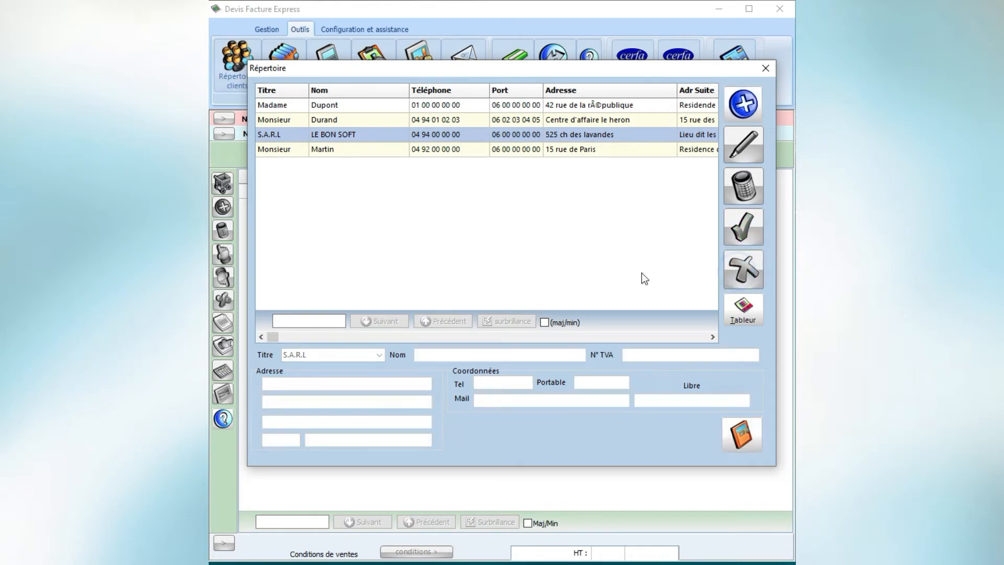
click(430, 120)
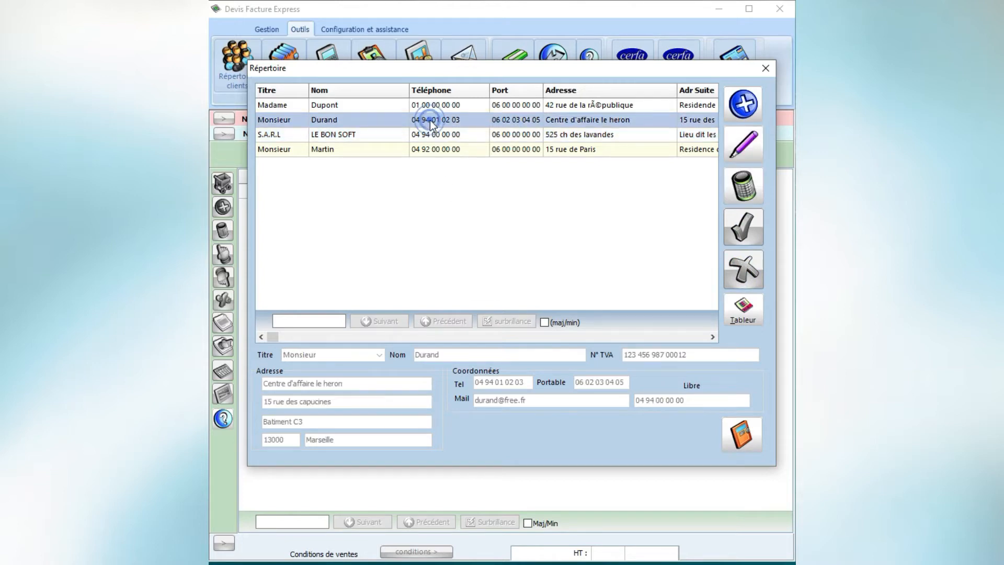
click(749, 144)
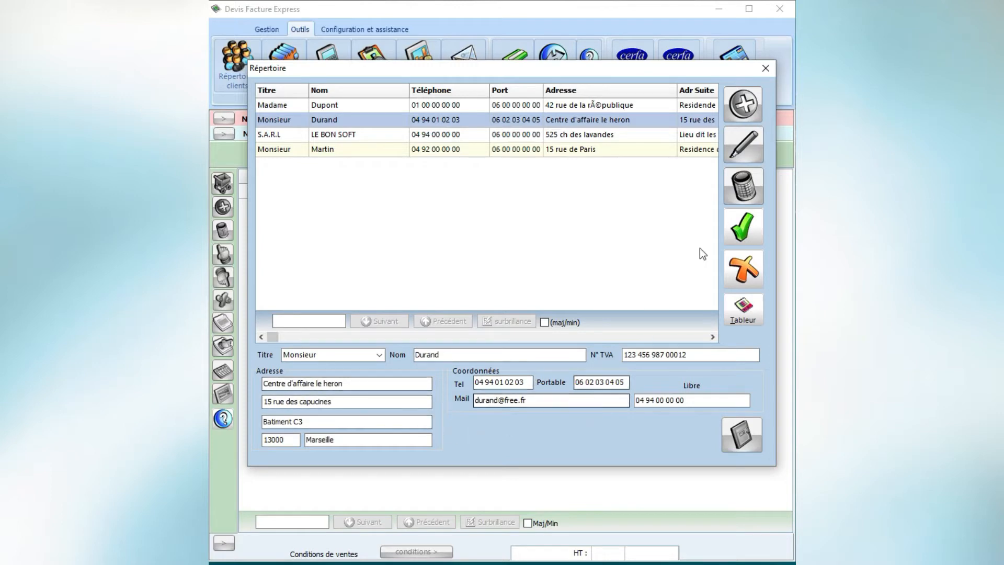
click(752, 265)
click(522, 137)
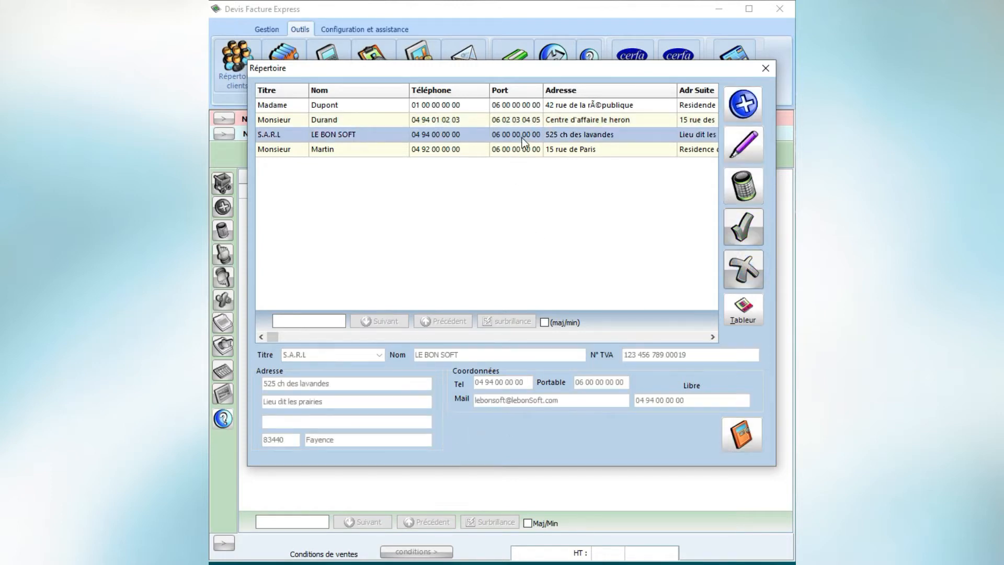
click(745, 194)
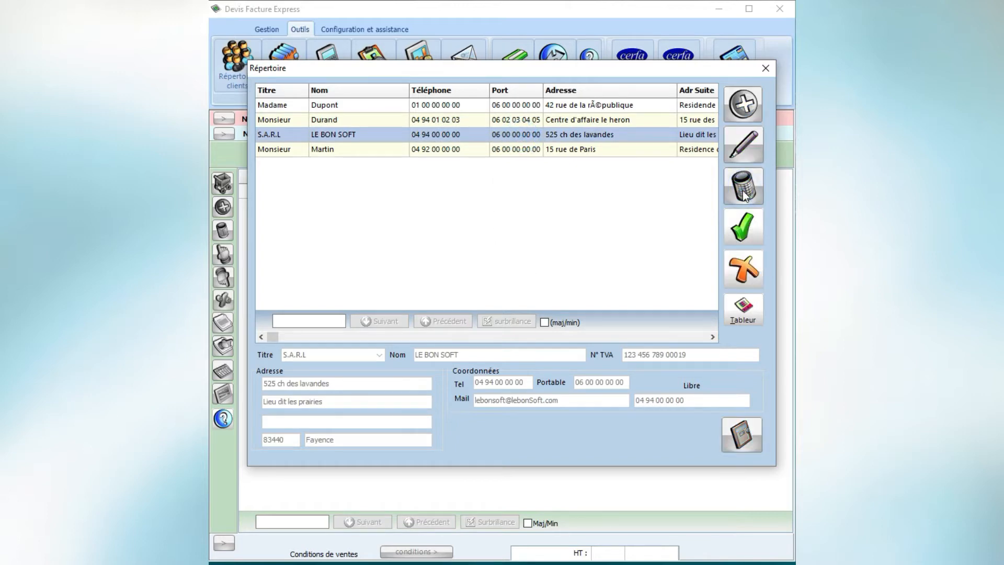
click(740, 268)
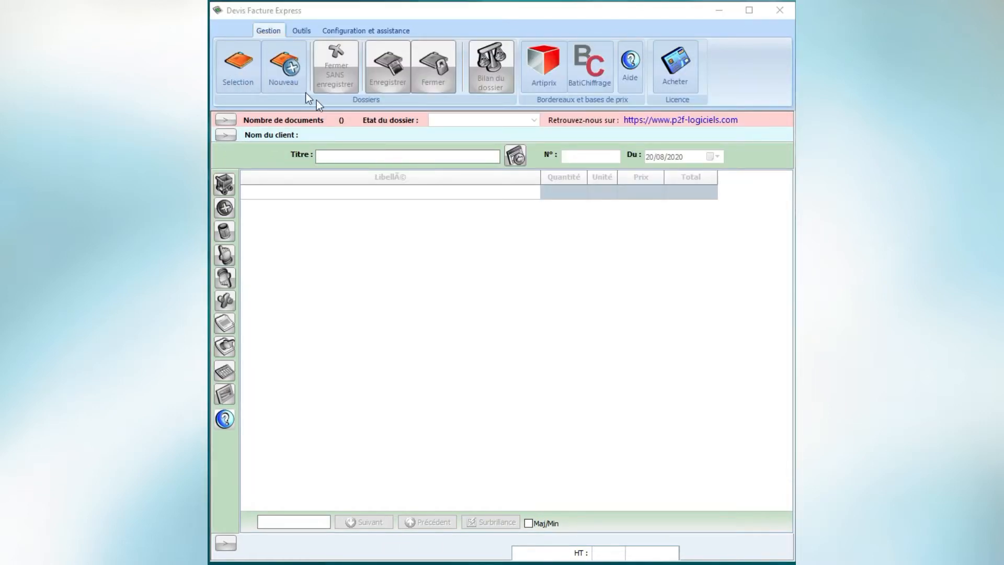
- Create a new Devis document, set the client's title to Monsieur and enter the client's name
click(289, 77)
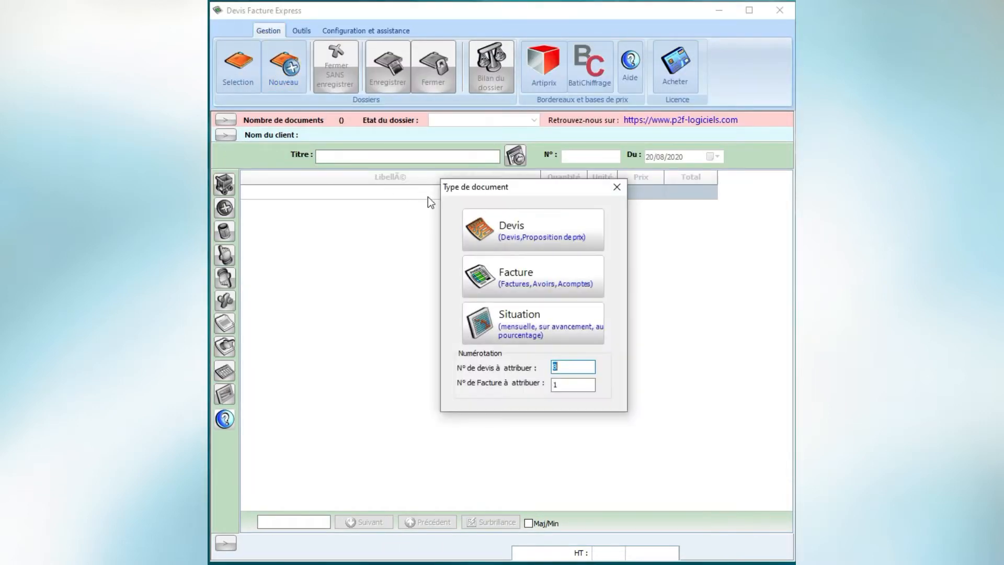
click(524, 237)
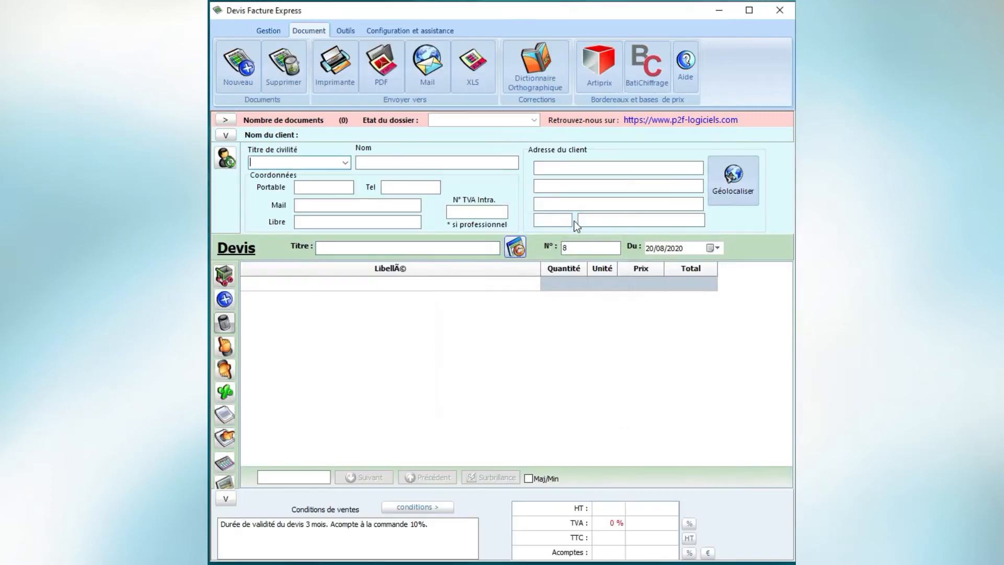
click(344, 163)
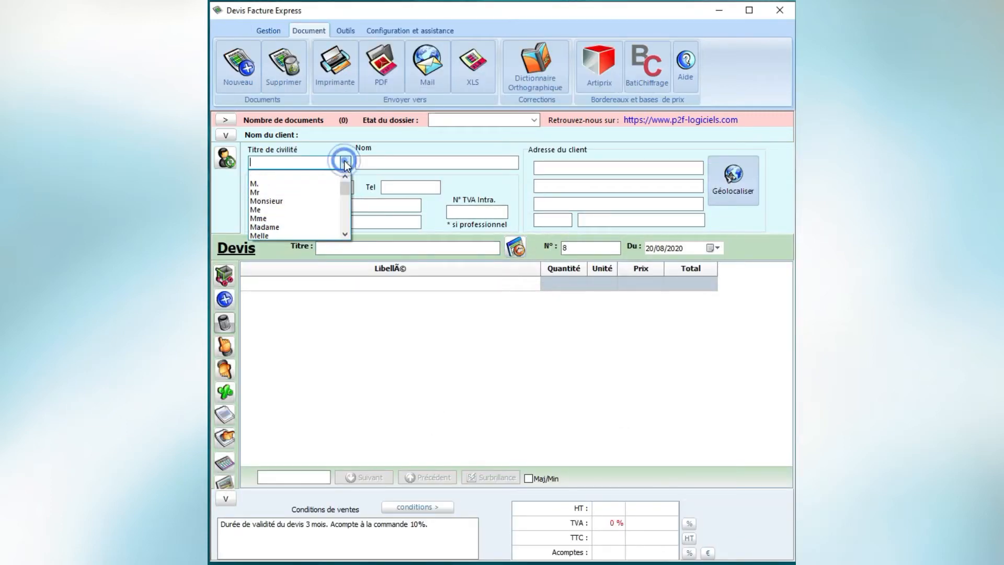
click(293, 201)
click(371, 164)
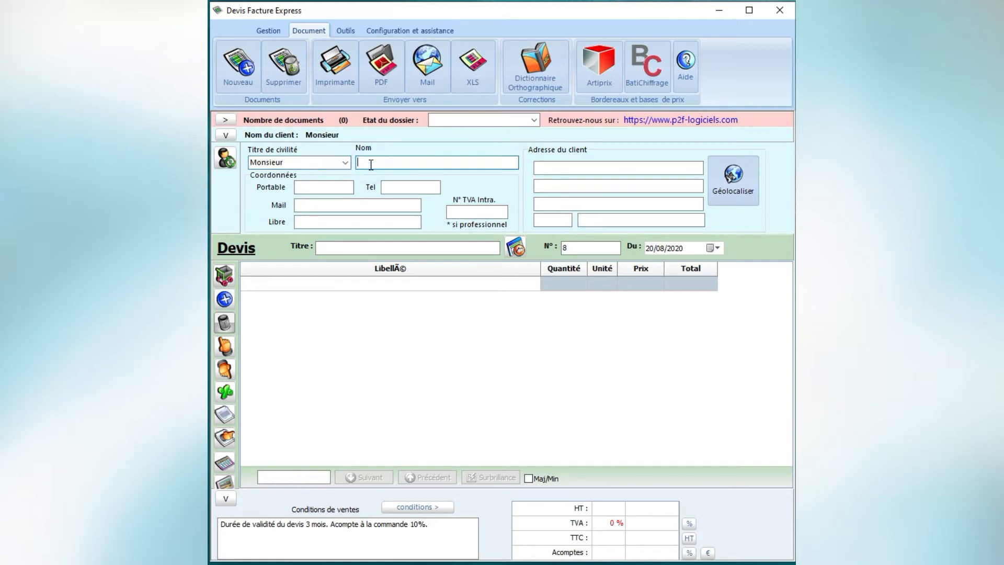
text(Paul)
- Fill in the client's street address, postal code and city in the quote
click(549, 164)
text(15 r)
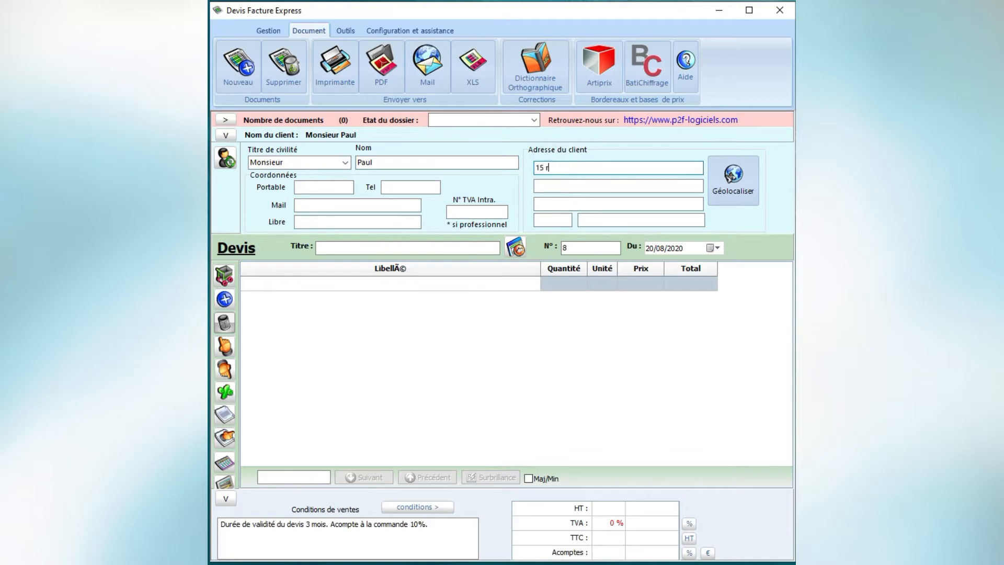
text(ue de Paris)
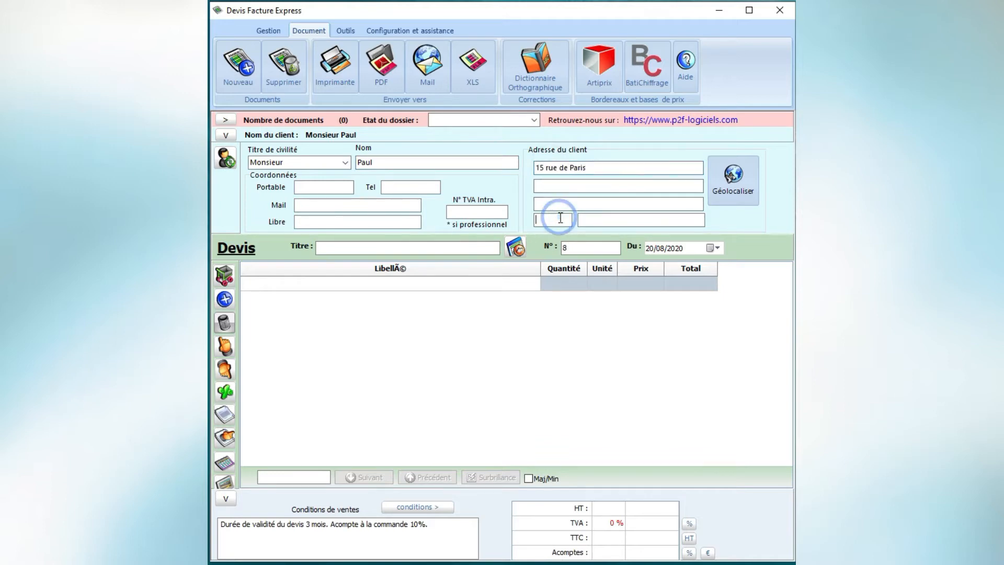
text(69000)
key(Tab)
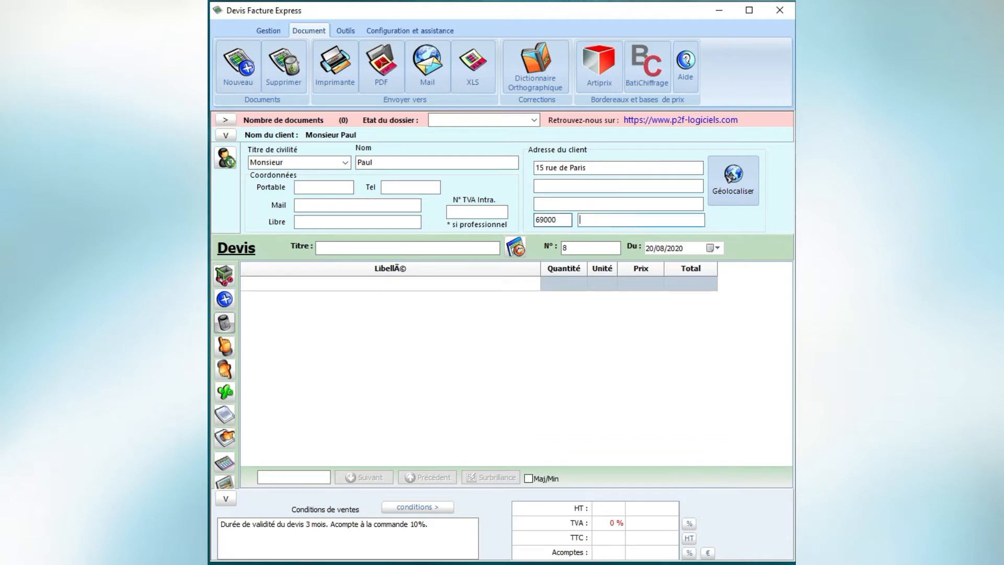
text(Lyon)
- Create a directory record from the current file's client information and validate it
click(226, 159)
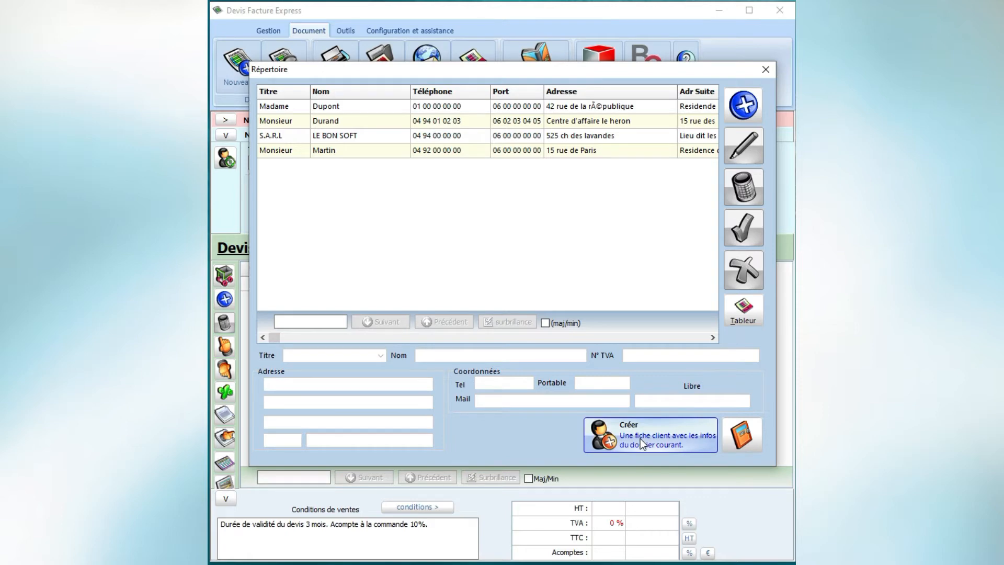
click(675, 439)
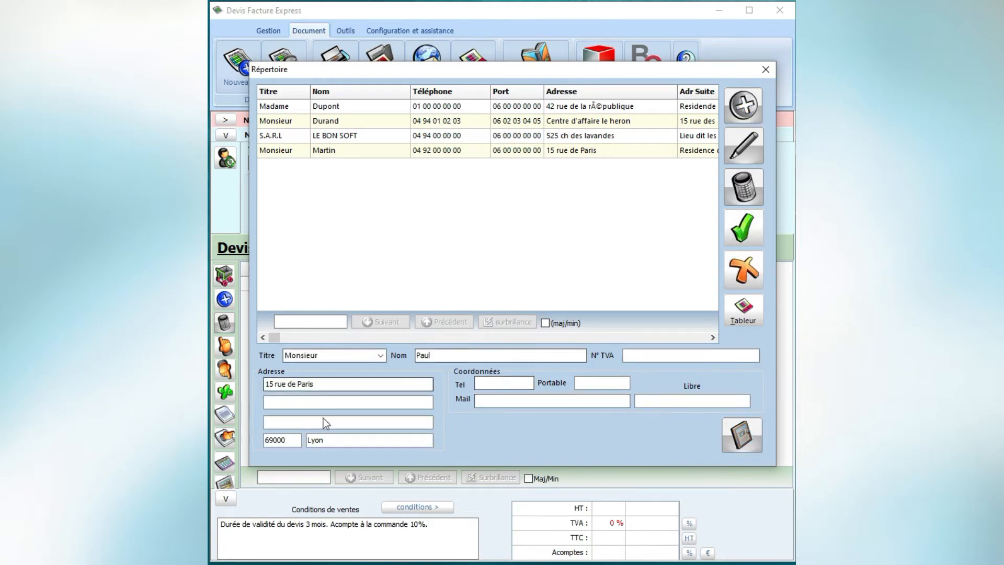
click(756, 233)
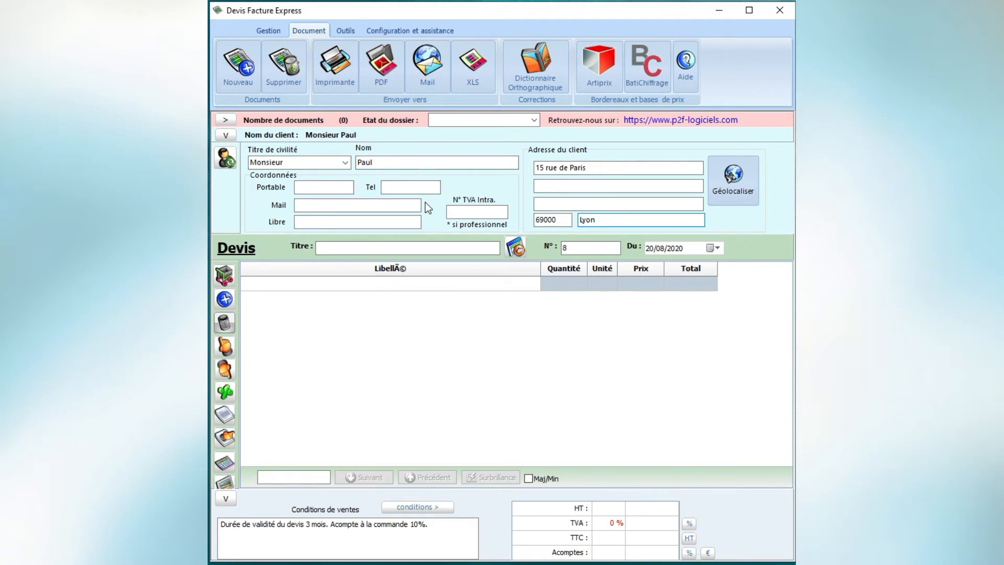
- Check the newly added client's record in the client directory, and close the directory
click(348, 32)
click(241, 66)
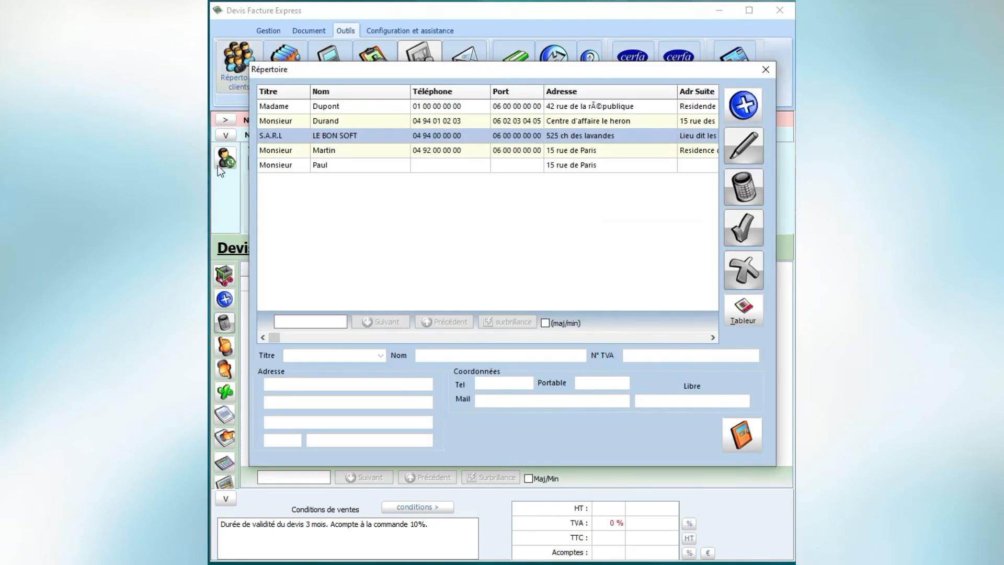
click(329, 165)
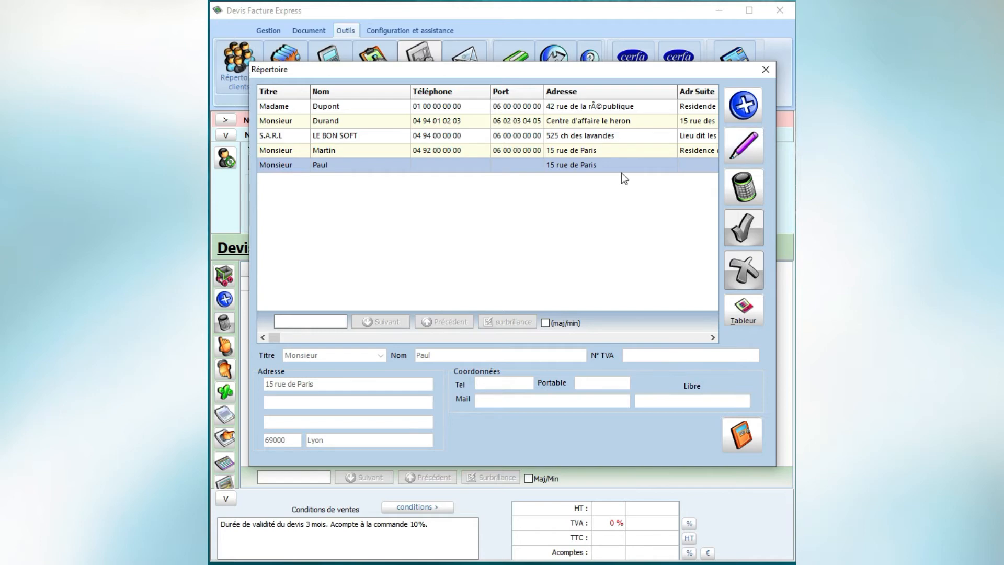
click(743, 446)
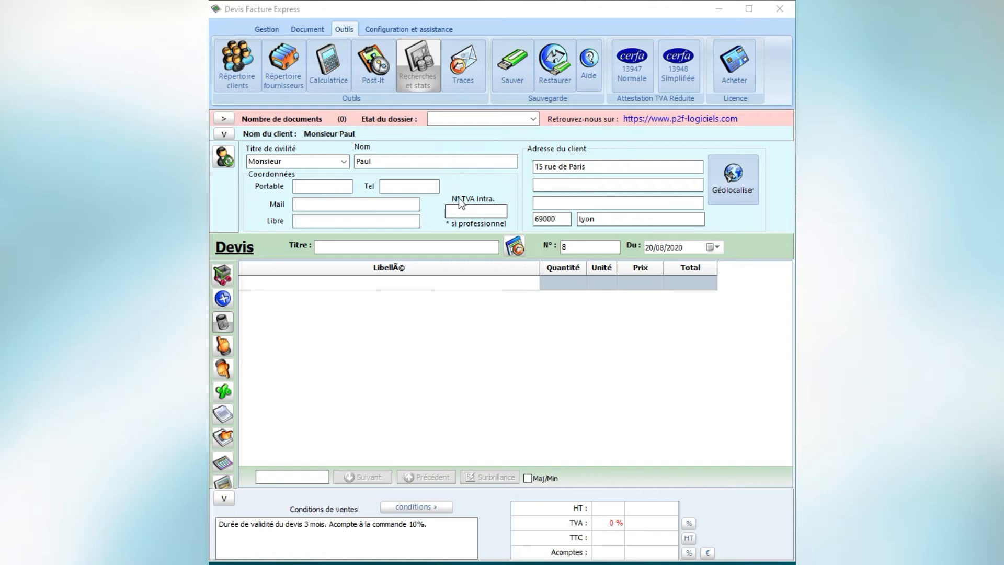
- Close the current file and create another new Devis document
click(267, 29)
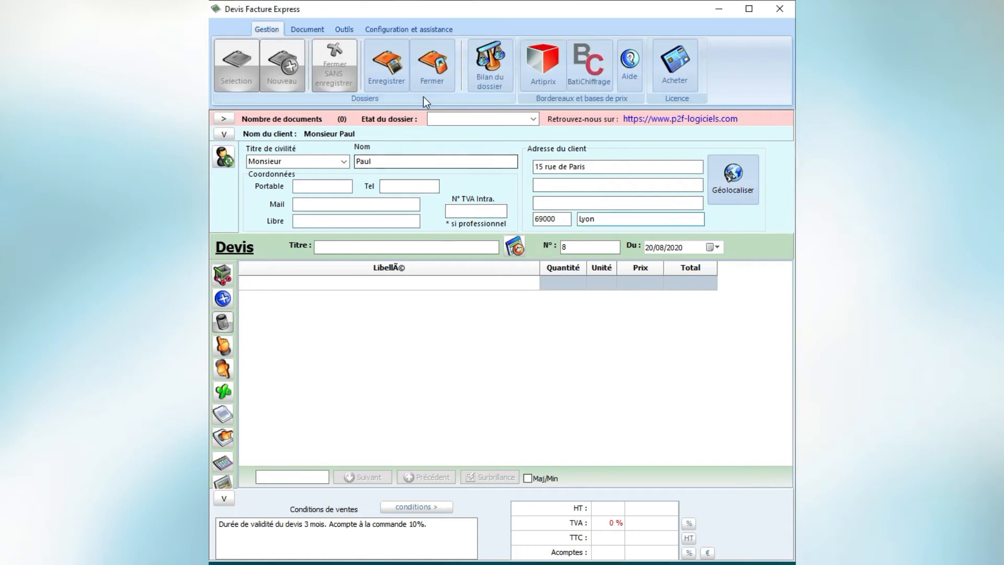
click(420, 84)
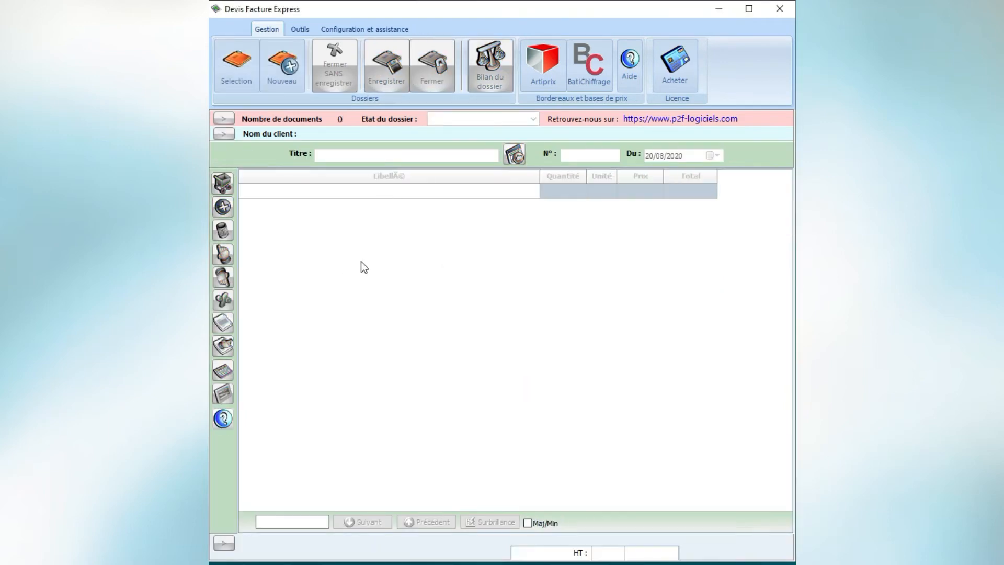
click(282, 65)
click(524, 223)
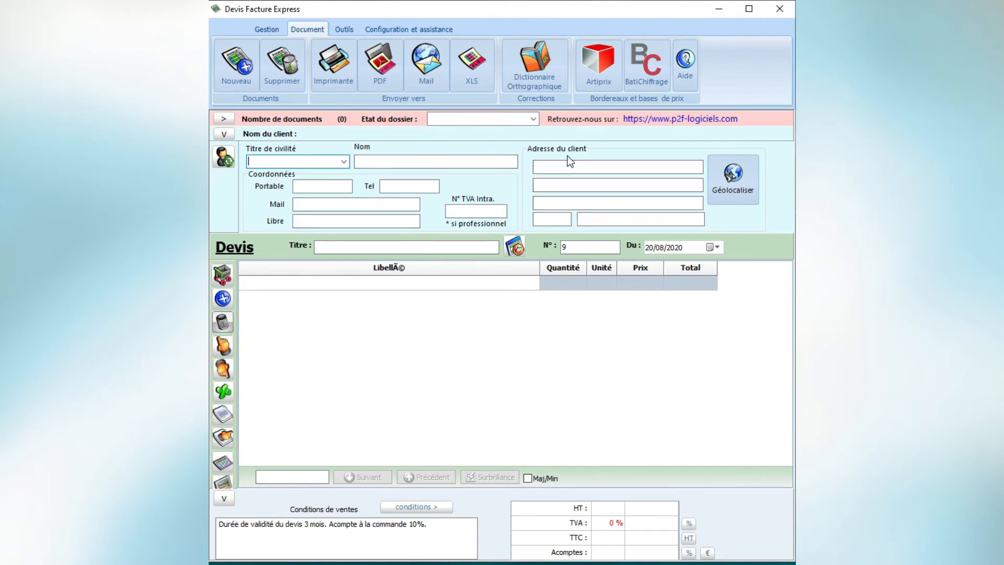
- Copy the LE BON SOFT record from the client directory into the current quote
click(229, 162)
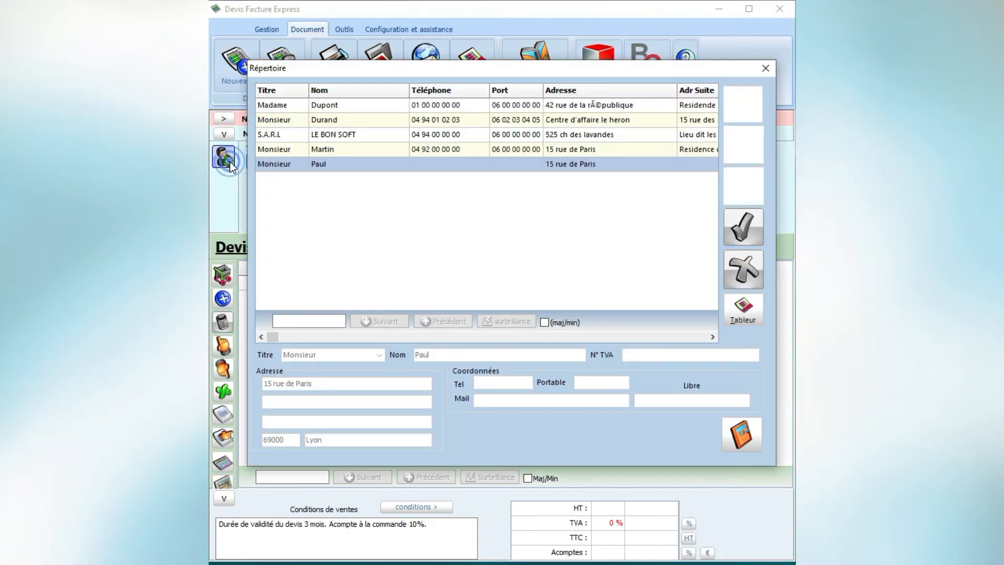
click(381, 138)
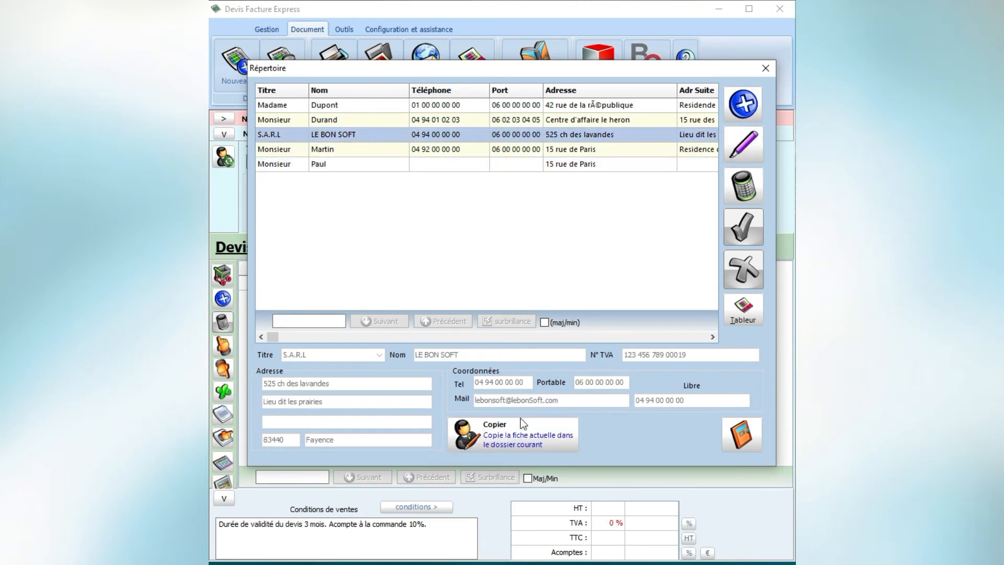
click(530, 440)
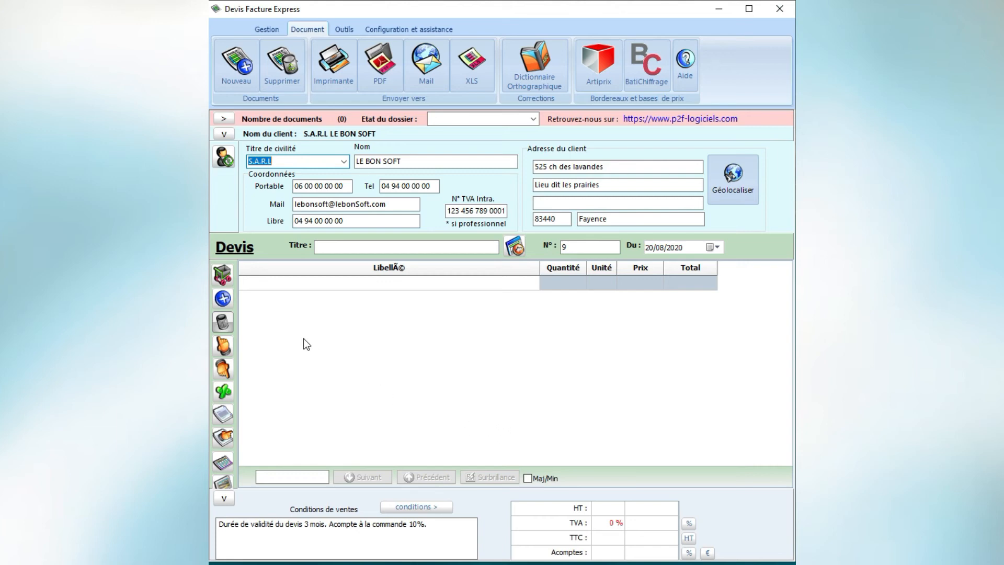
- Add blank lines to the quote, enter "Adresse du chantier :" with the site's address on the first one and mark it as NOTA
click(229, 300)
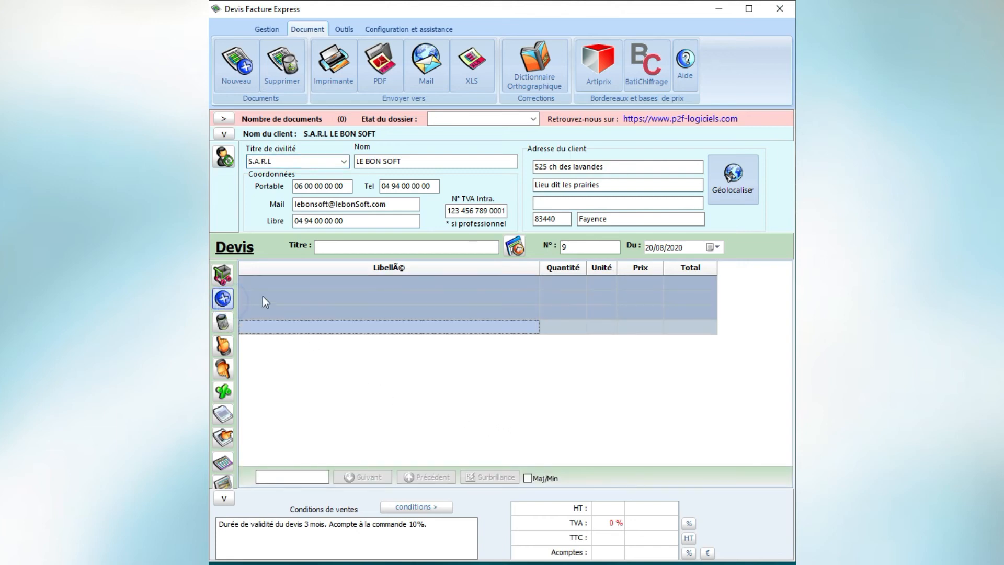
click(266, 283)
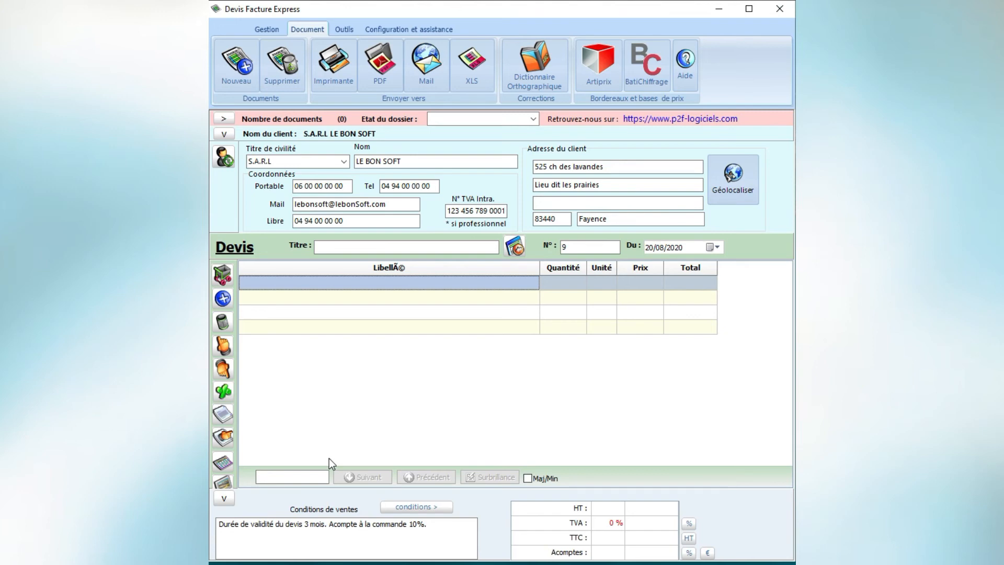
text(Adresse du chan)
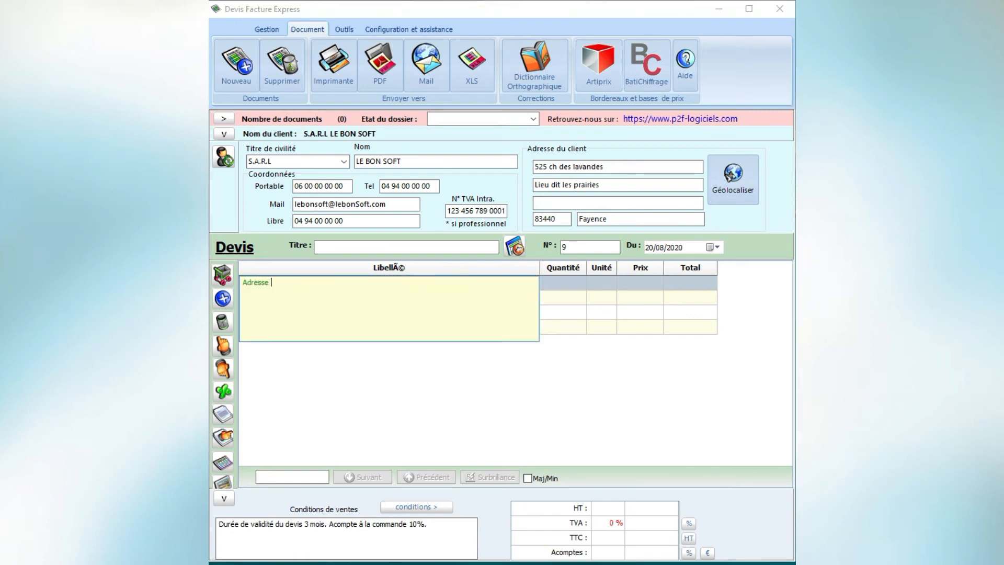
text(tir)
key(BackSpace)
text(er : 15 rue de Grenoble à Lyon)
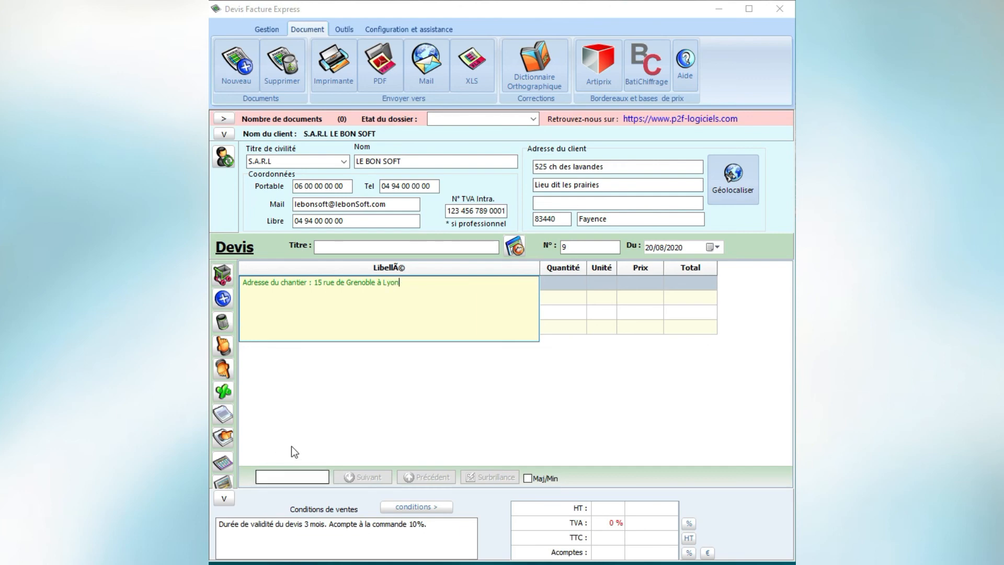
click(329, 370)
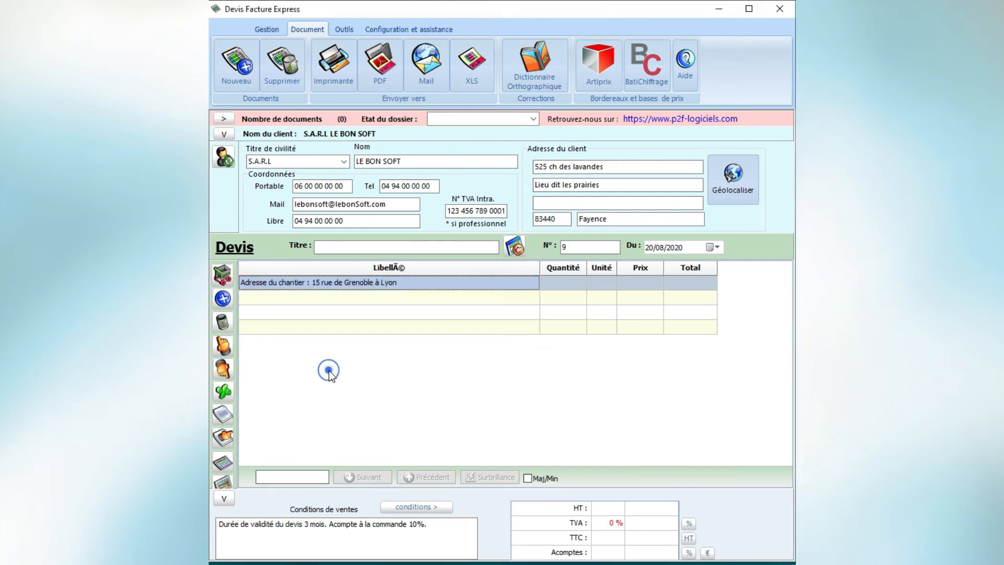
right_click(296, 282)
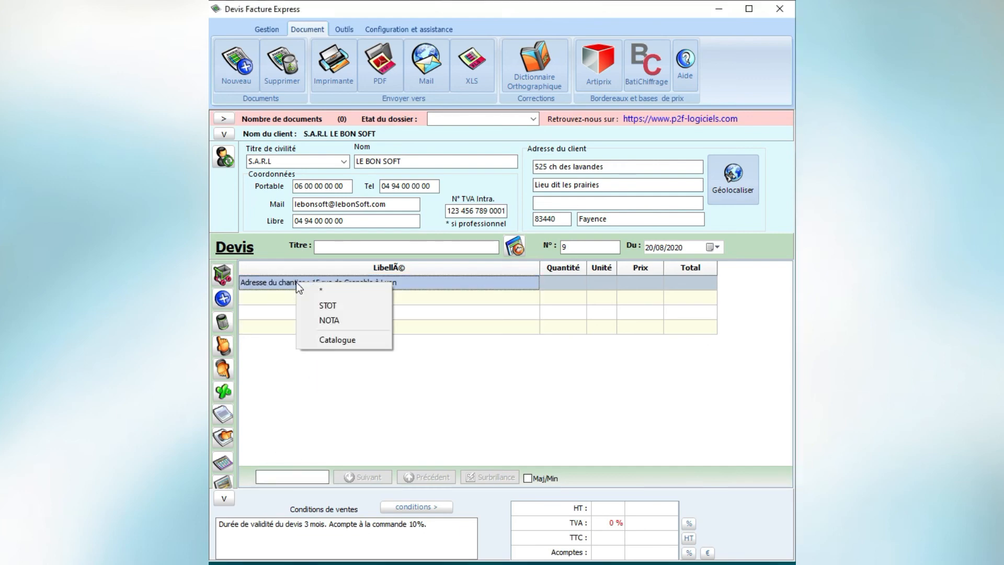
click(332, 321)
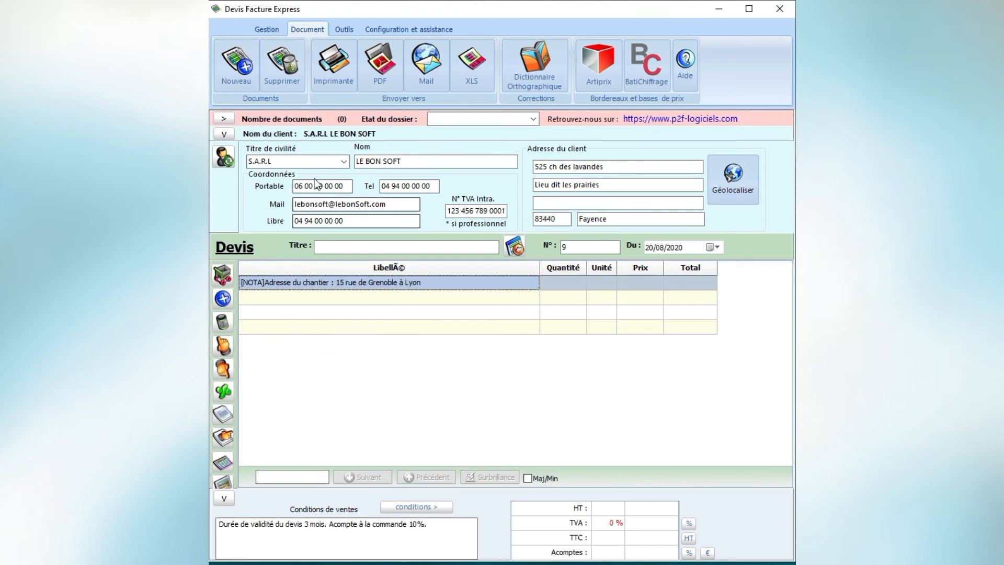